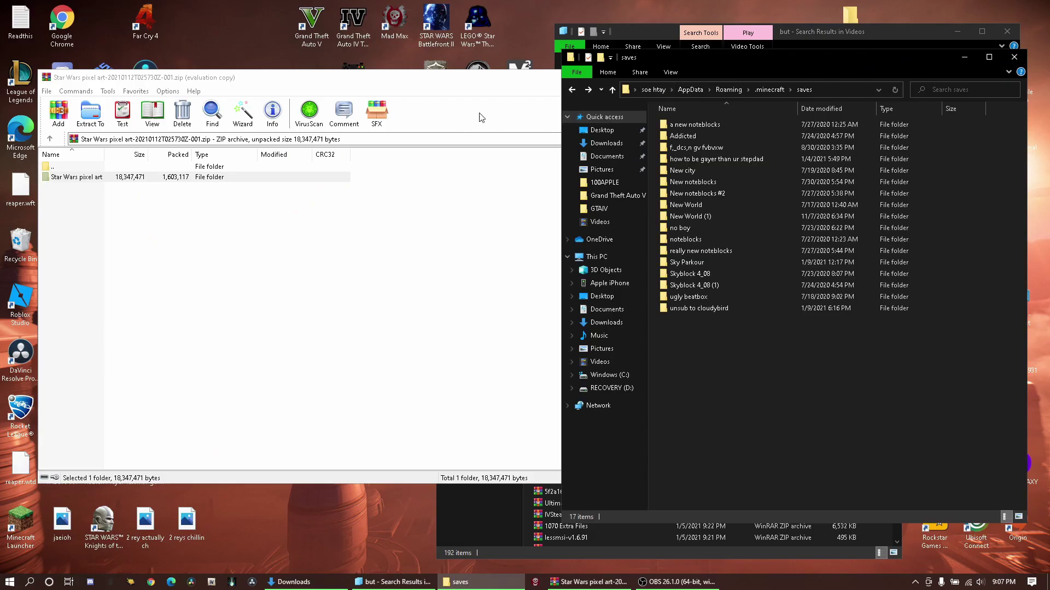
Drag the 'Star Wars pixel art' folder from WinRAR into .minecraft\saves, then start Minecraft.
left_click_drag(170, 180, 191, 178)
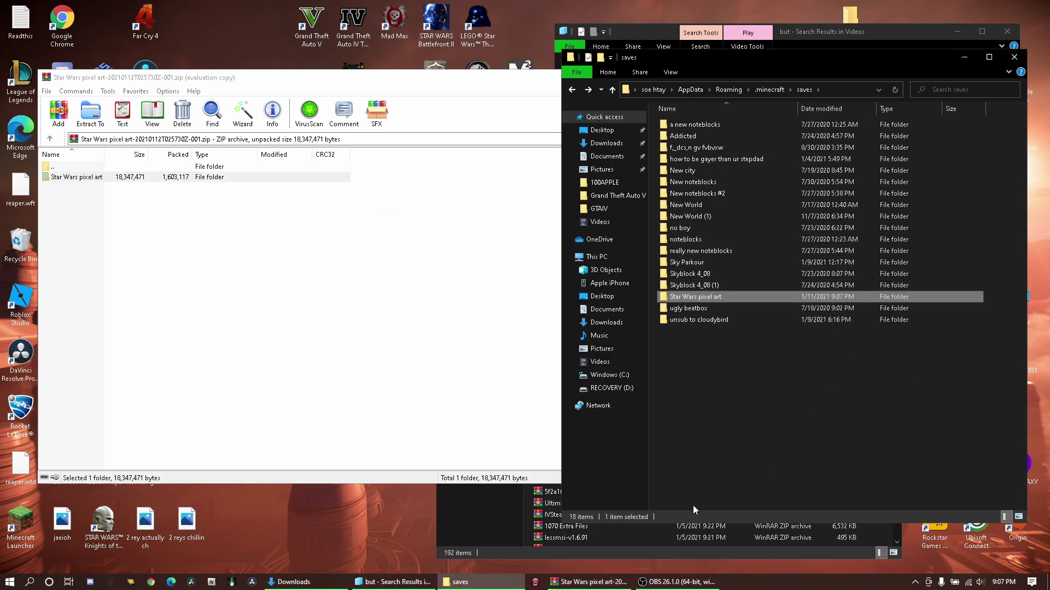
left_click(12, 534)
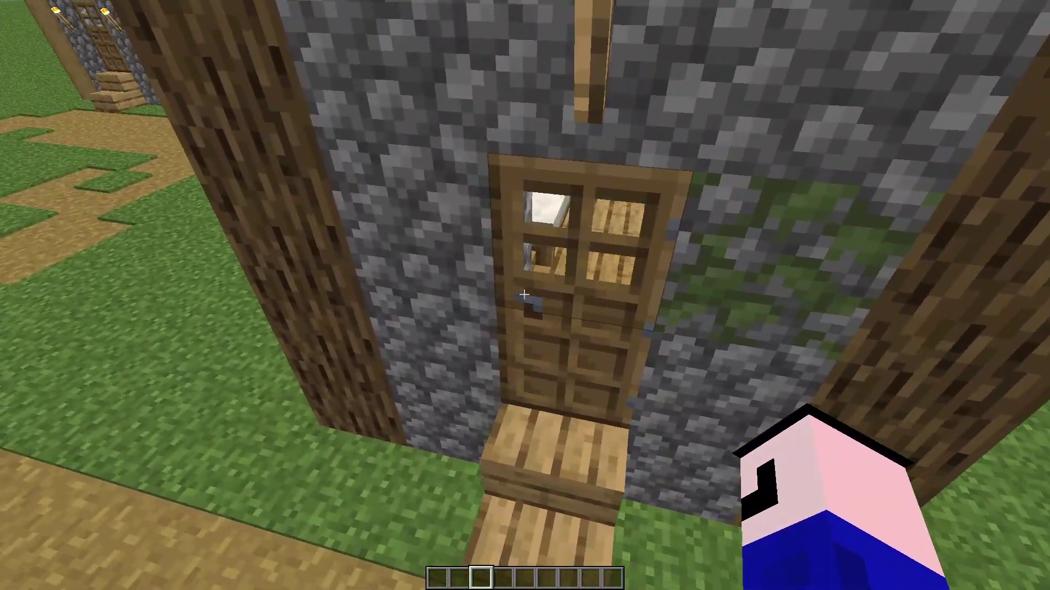
Break the cobblestone house's wooden door, then open the pink house door and explore its bedroom.
left_click(524, 294)
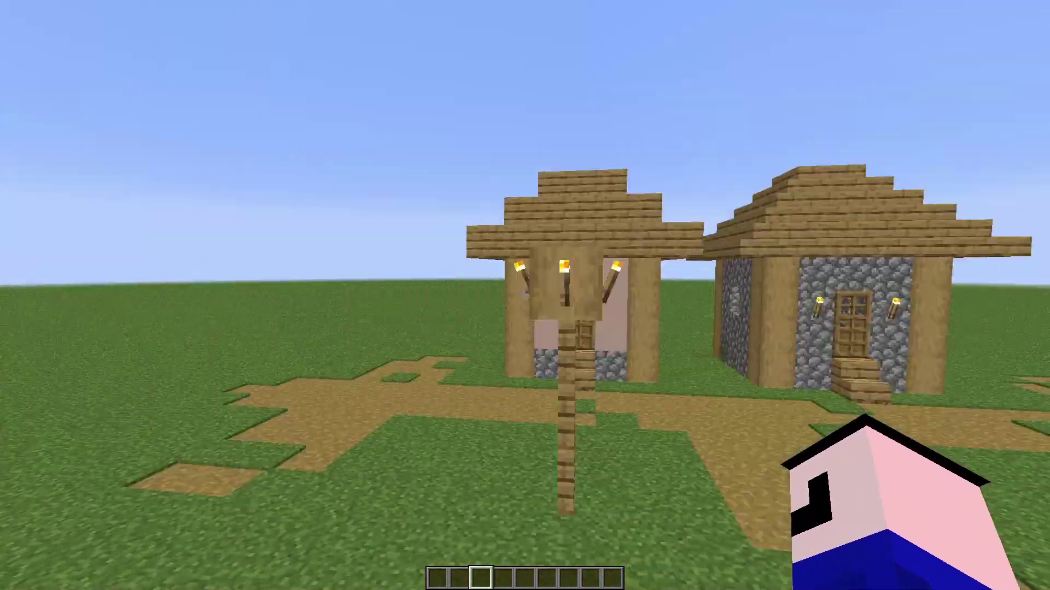
key("w")
key("w")
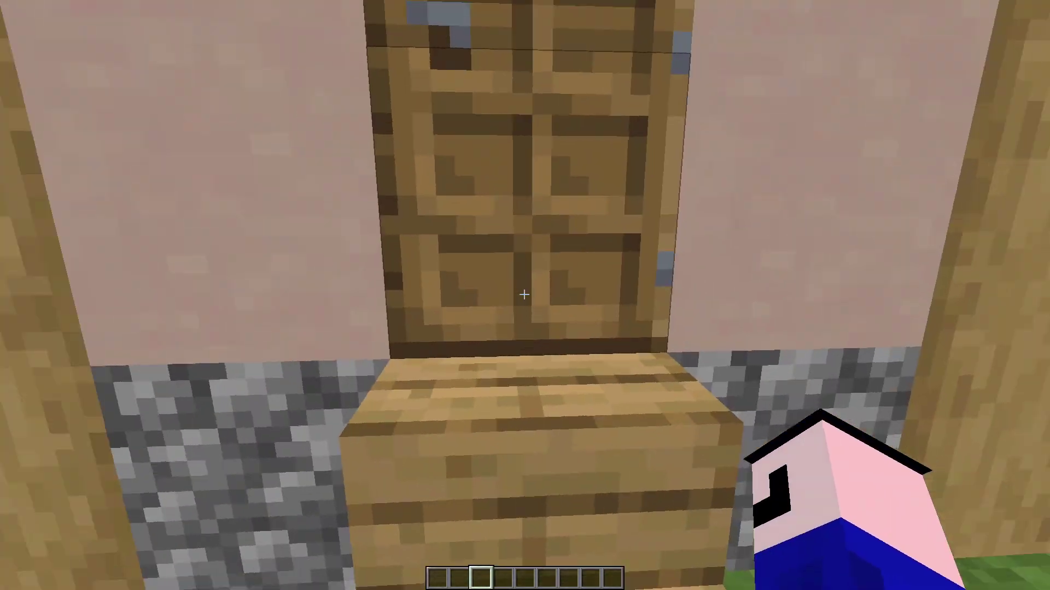
right_click(524, 294)
key("w")
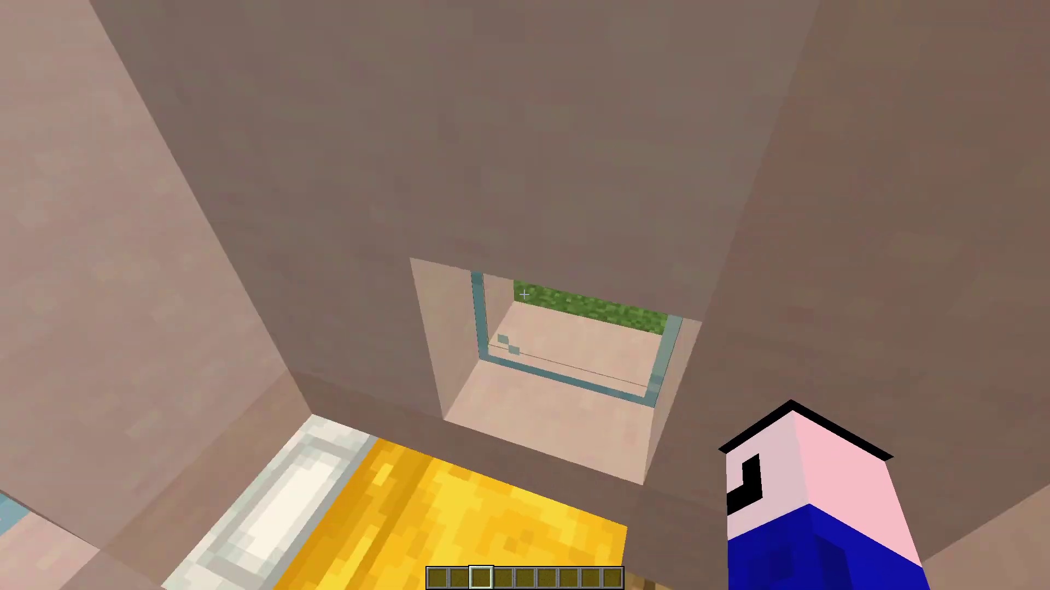
key("w")
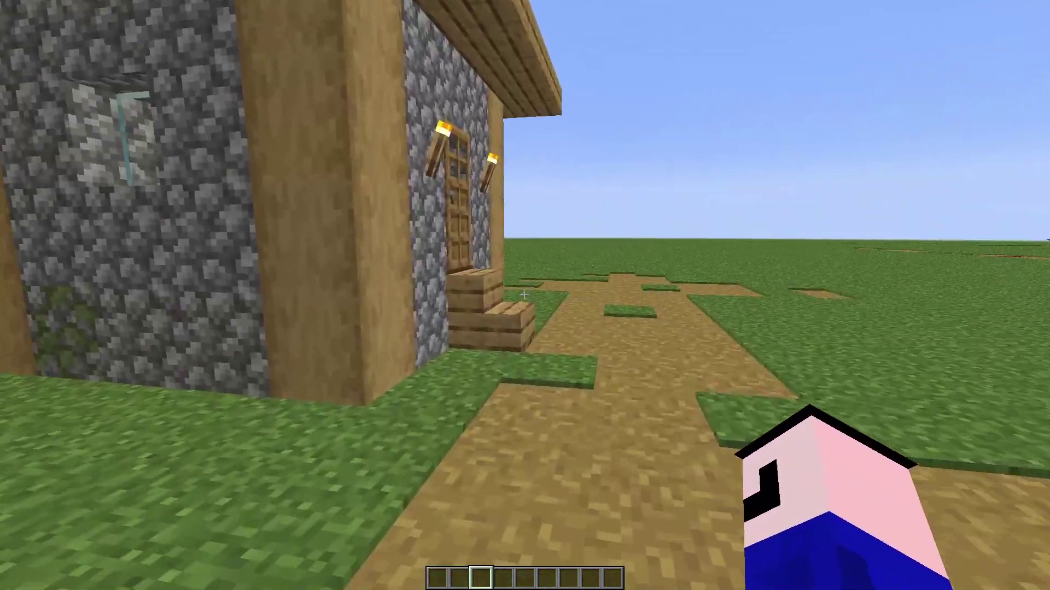
key("w")
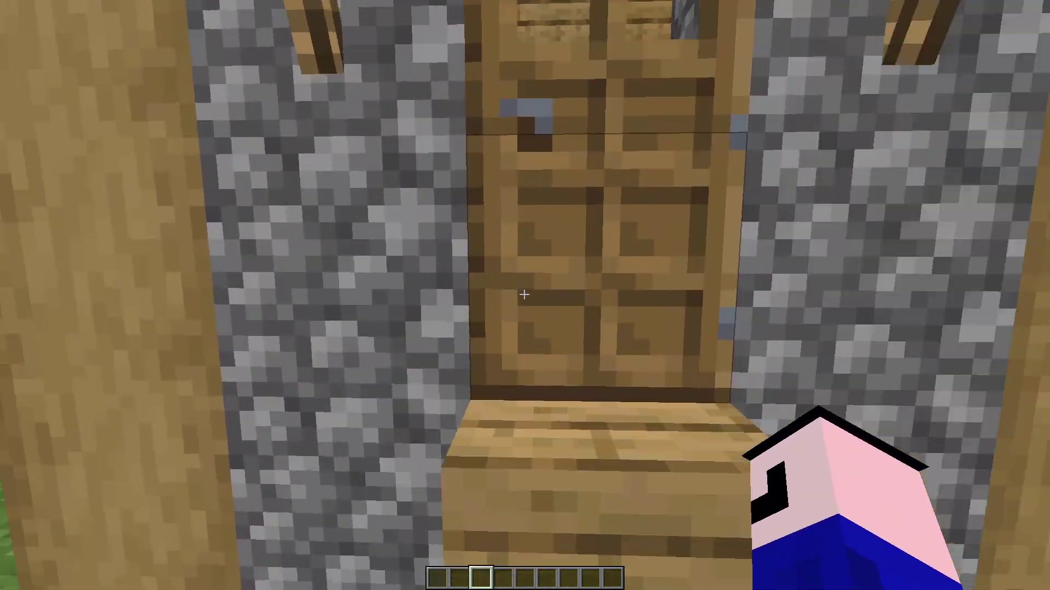
right_click(524, 294)
key("w")
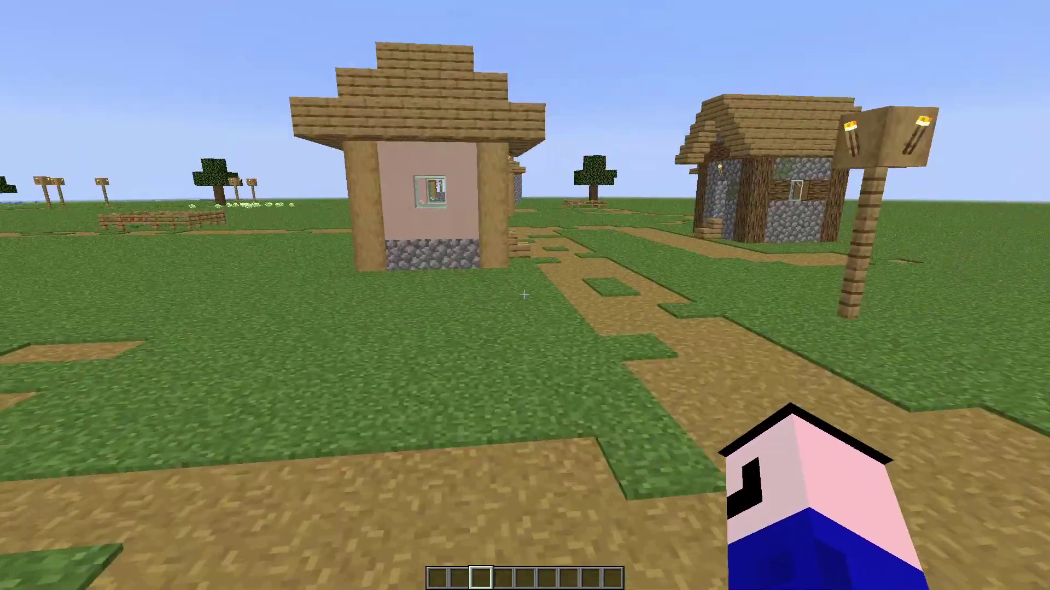
Walk past the well and tower along the dirt path to the market stalls.
key("w")
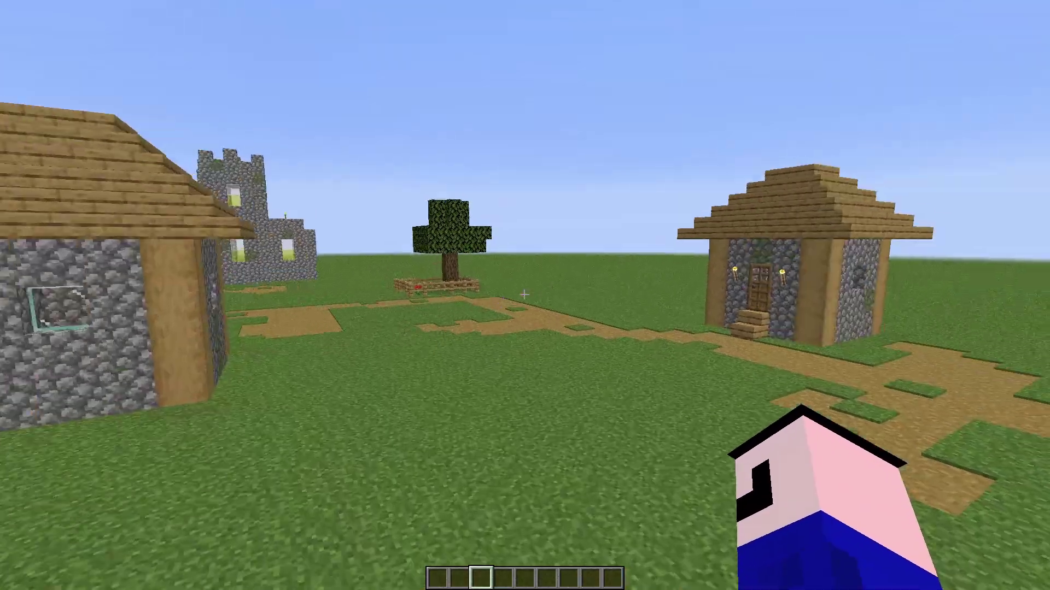
key("w")
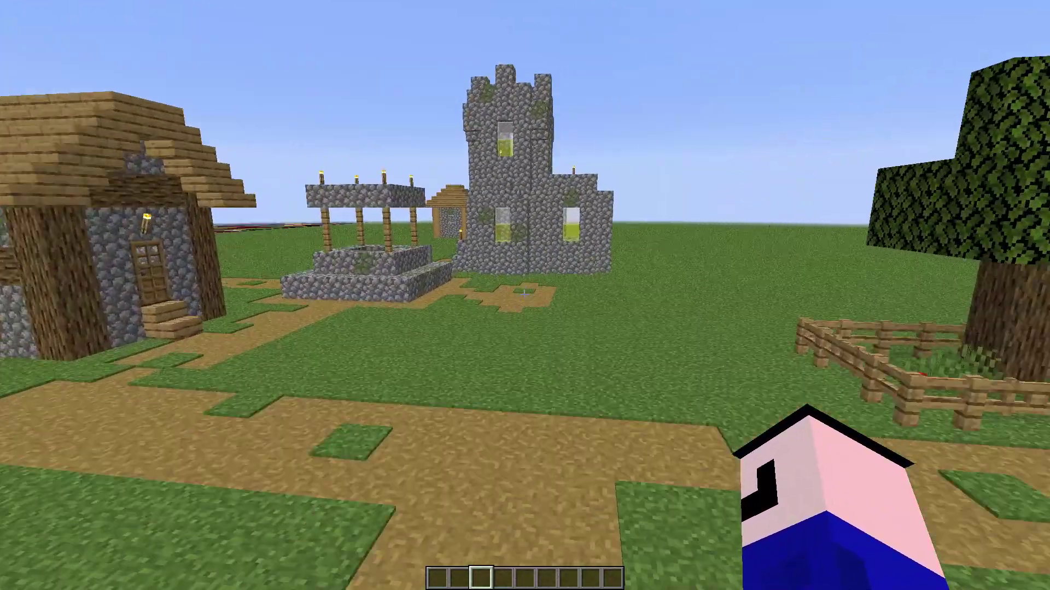
key("w")
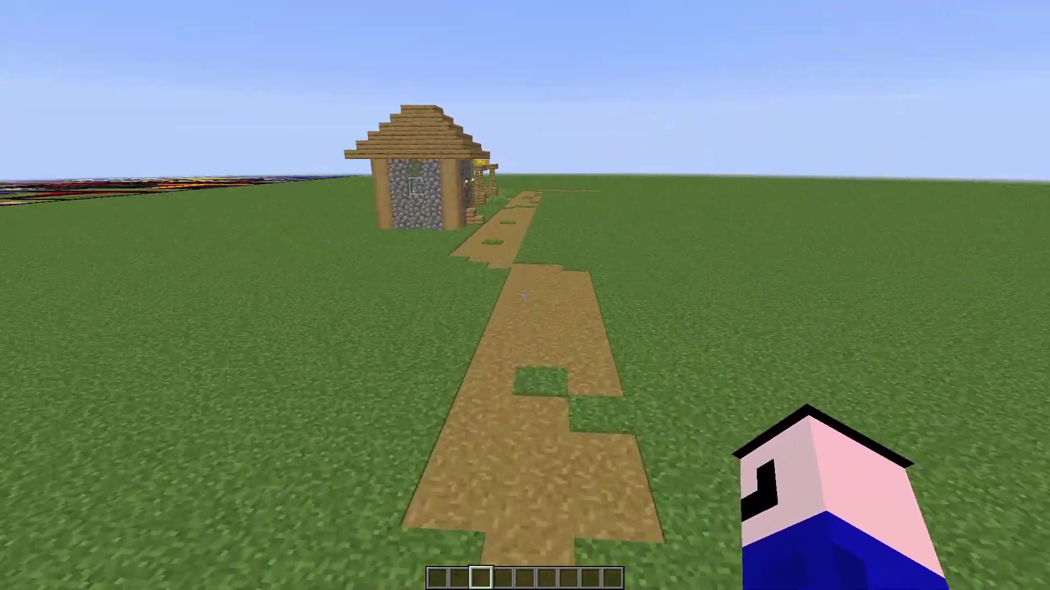
key("w")
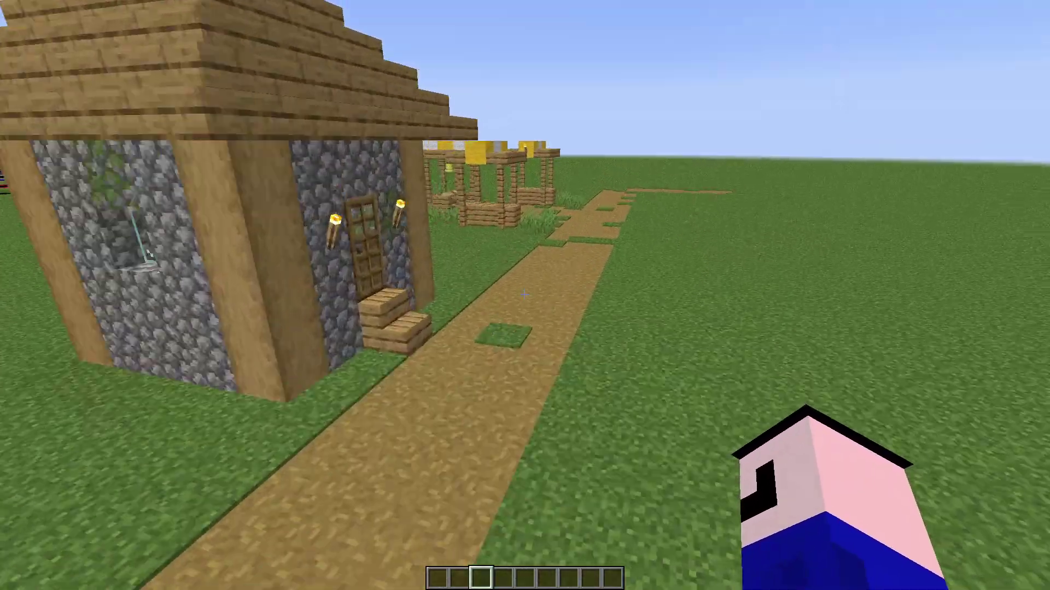
key("w")
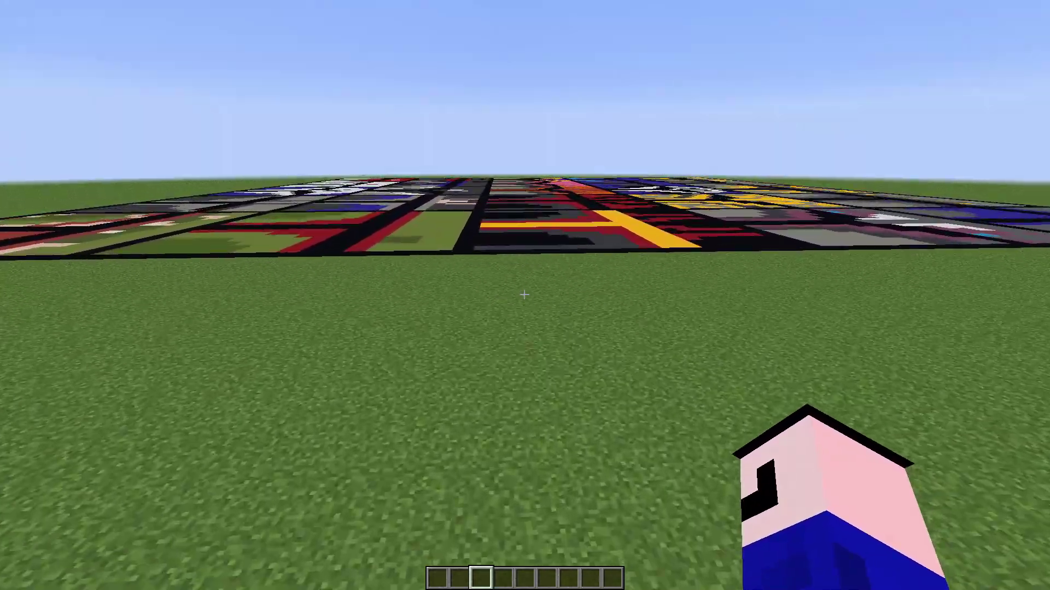
Fly high over the platform's corner to see the full Star Wars portrait grid.
key("w")
key("space")
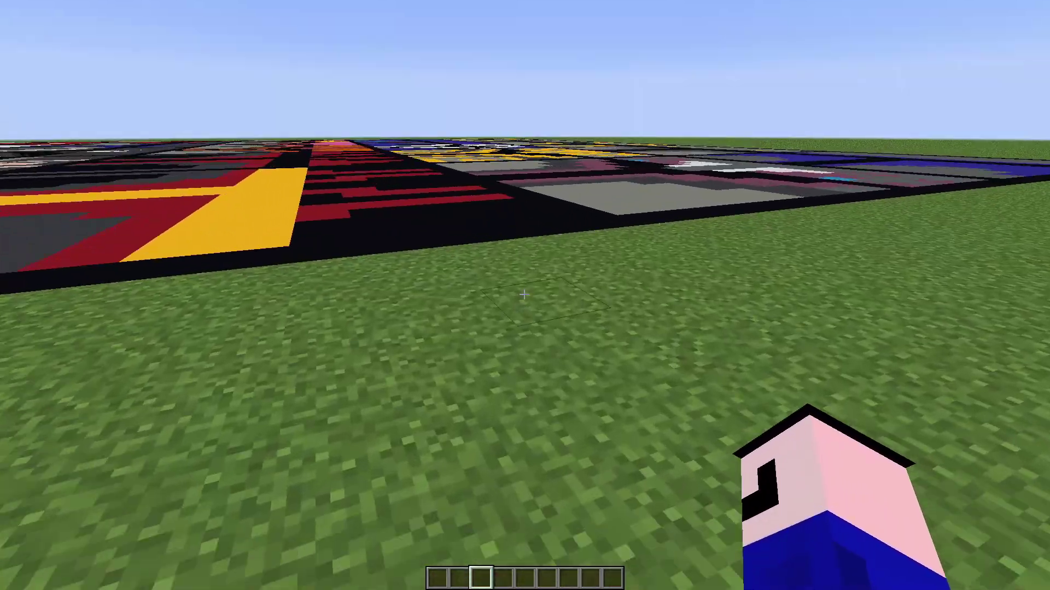
key("w")
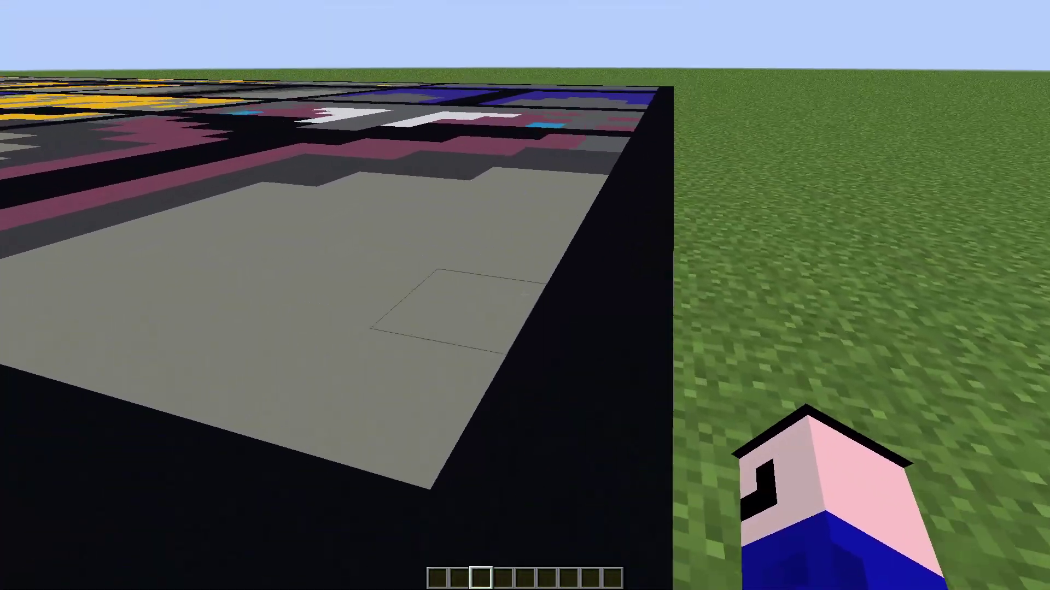
key("space")
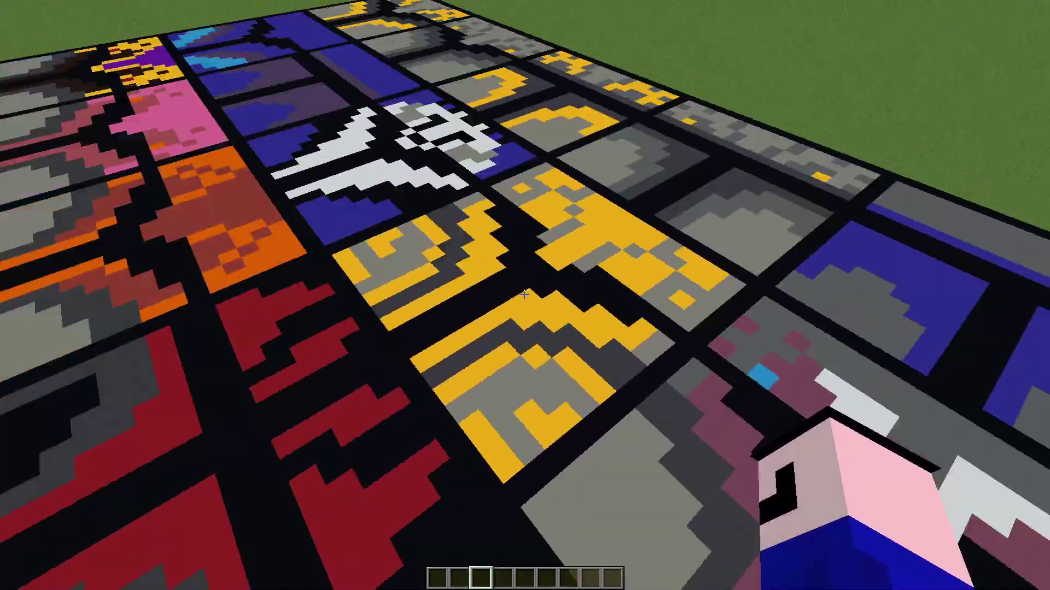
key("space")
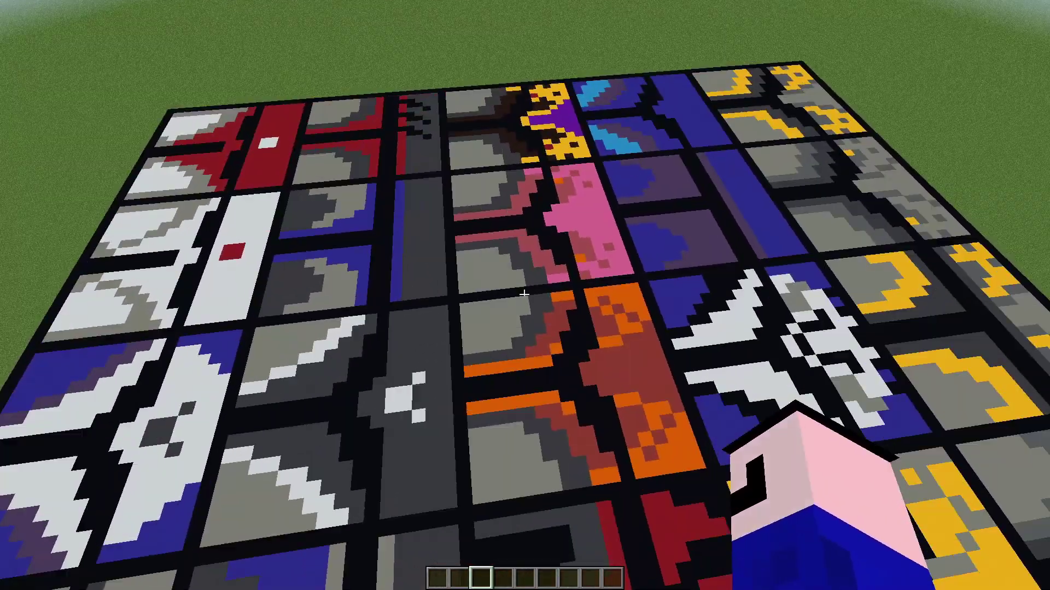